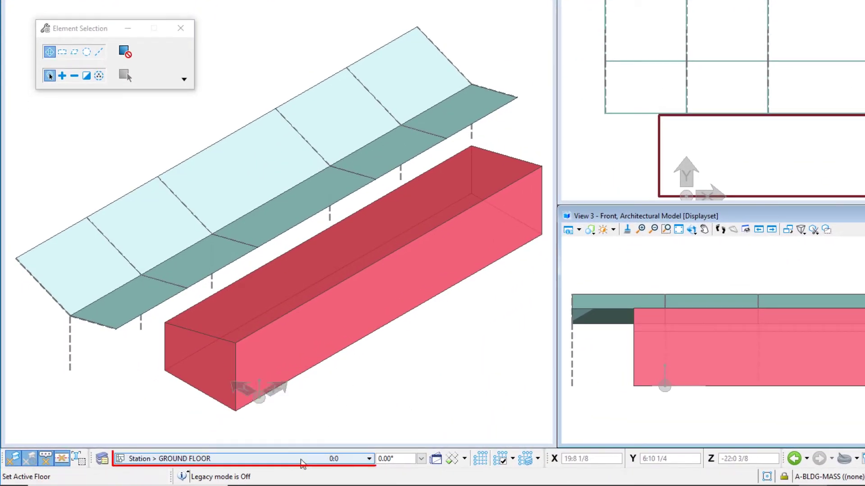
Switch the active floor to ROOF and back to GROUND FLOOR.
{"action": "left_click", "coordinate": [302, 464]}
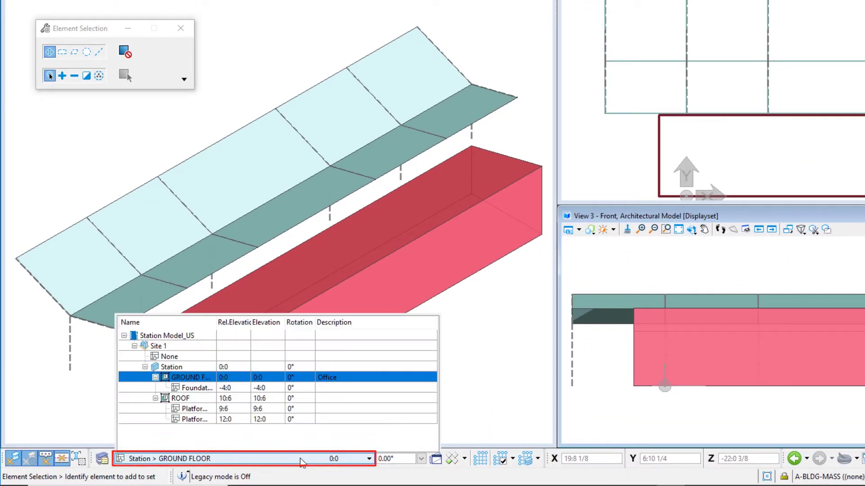
{"action": "left_click", "coordinate": [198, 400]}
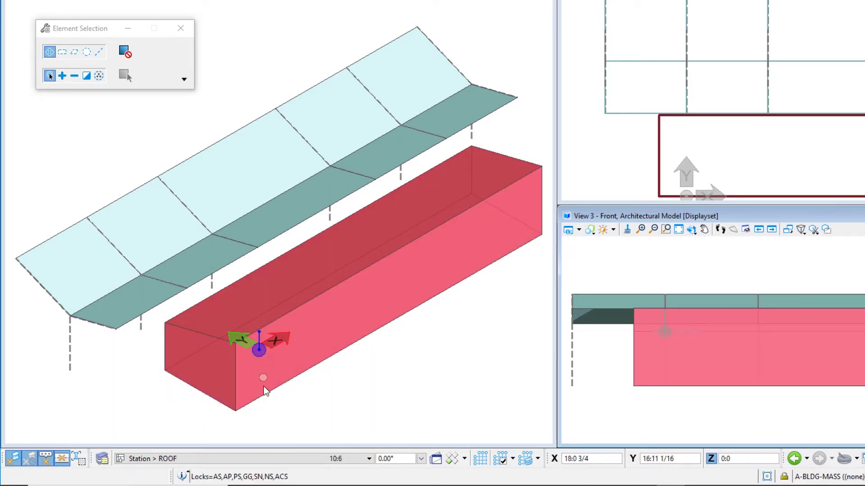
{"action": "left_click", "coordinate": [274, 459]}
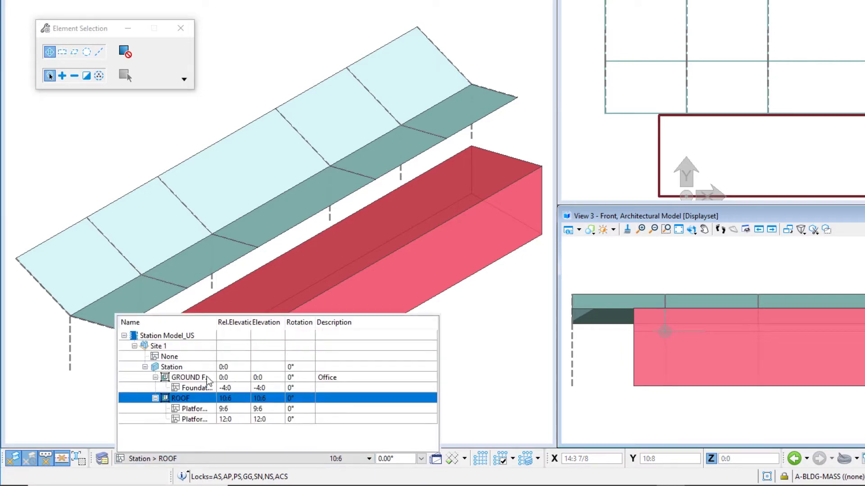
{"action": "left_click", "coordinate": [226, 378]}
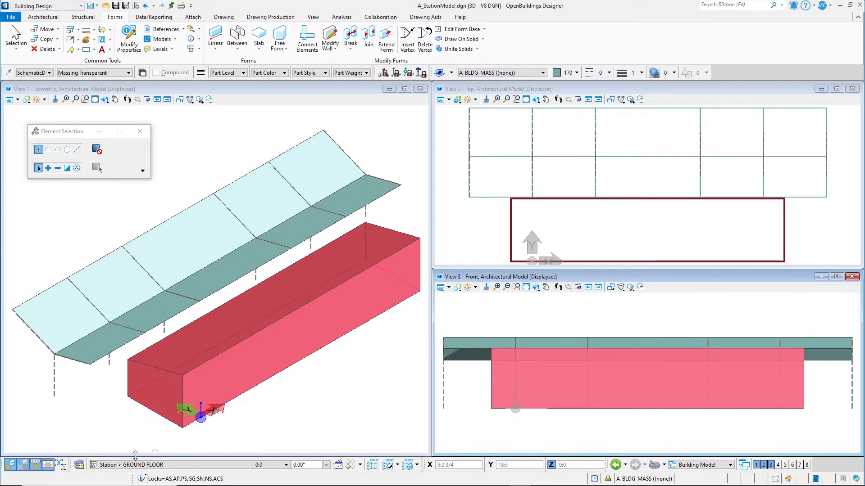
Open the Floor Manager and expand Station Model_US down to the reference planes under GROUND FLOOR and ROOF.
{"action": "left_click", "coordinate": [80, 466]}
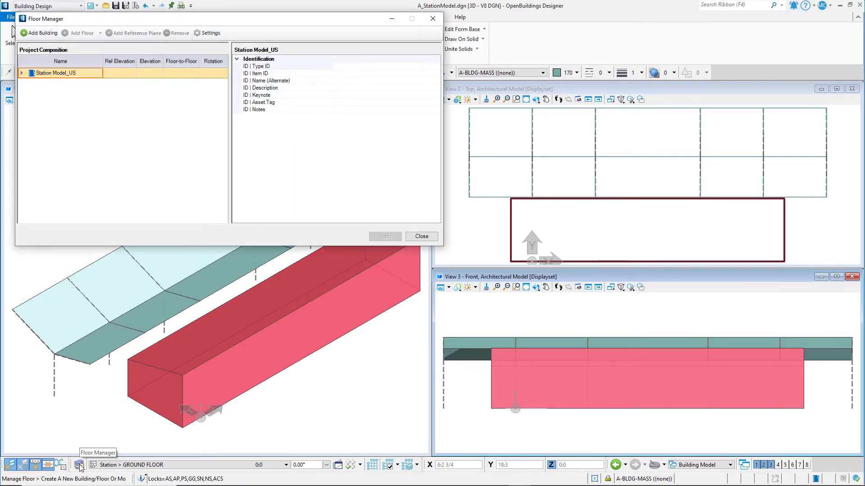
{"action": "left_click", "coordinate": [22, 73]}
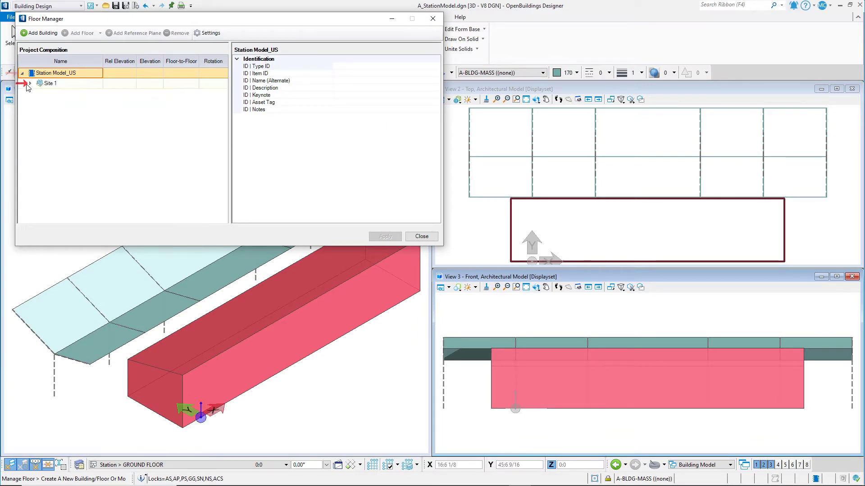
{"action": "left_click", "coordinate": [29, 83]}
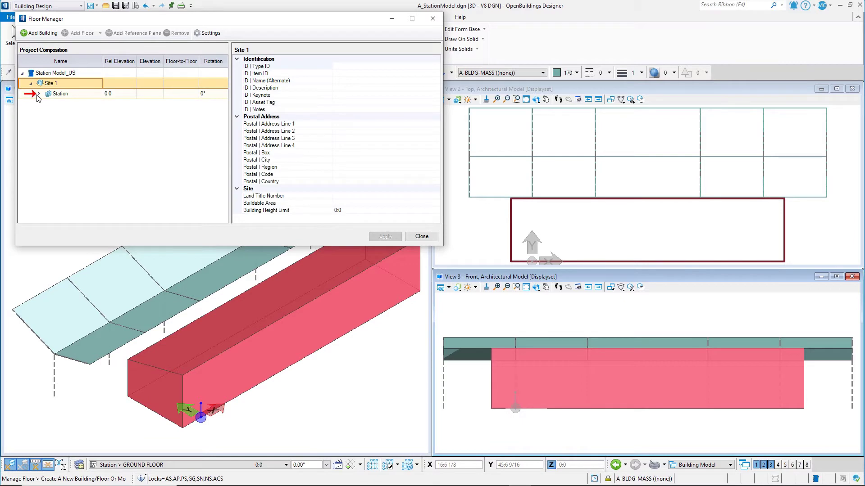
{"action": "left_click", "coordinate": [38, 93]}
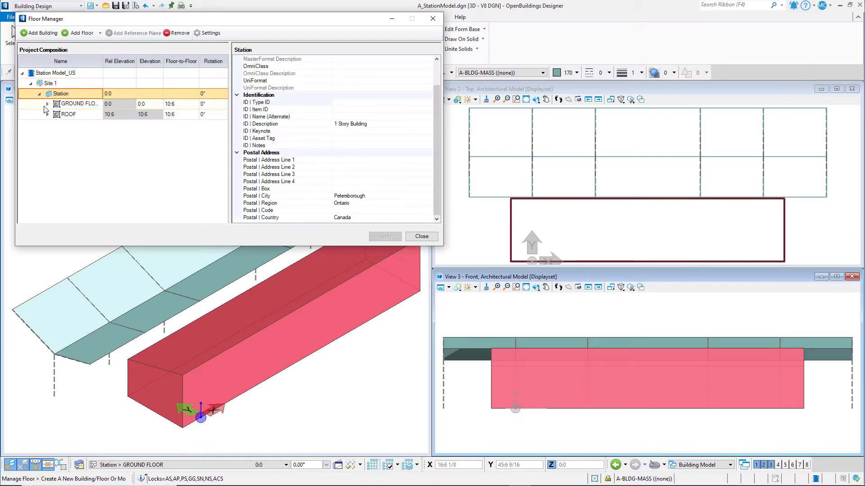
{"action": "left_click", "coordinate": [48, 104]}
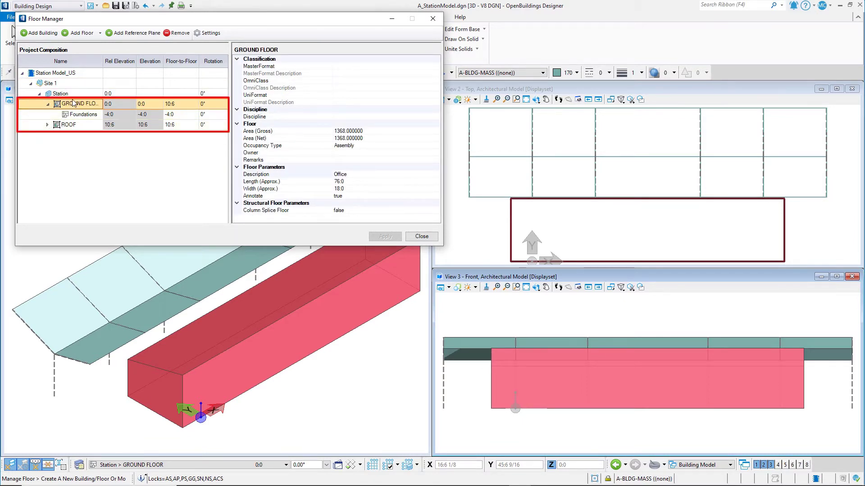
{"action": "left_click", "coordinate": [47, 125]}
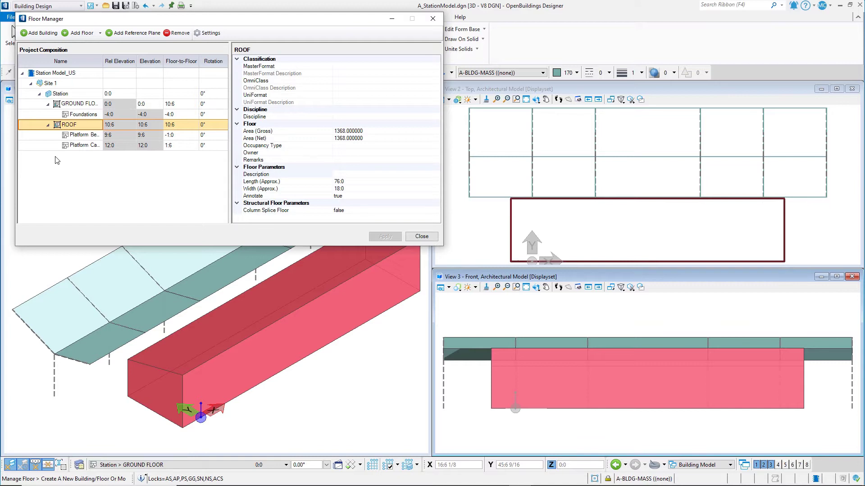
Add a reference plane under GROUND FLOOR and name it Canopy/Clerestory.
{"action": "left_click", "coordinate": [84, 105]}
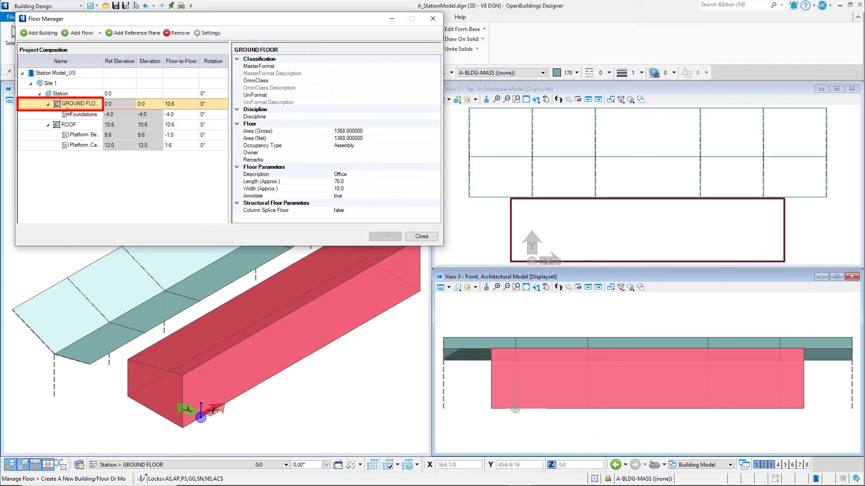
{"action": "left_click", "coordinate": [123, 34]}
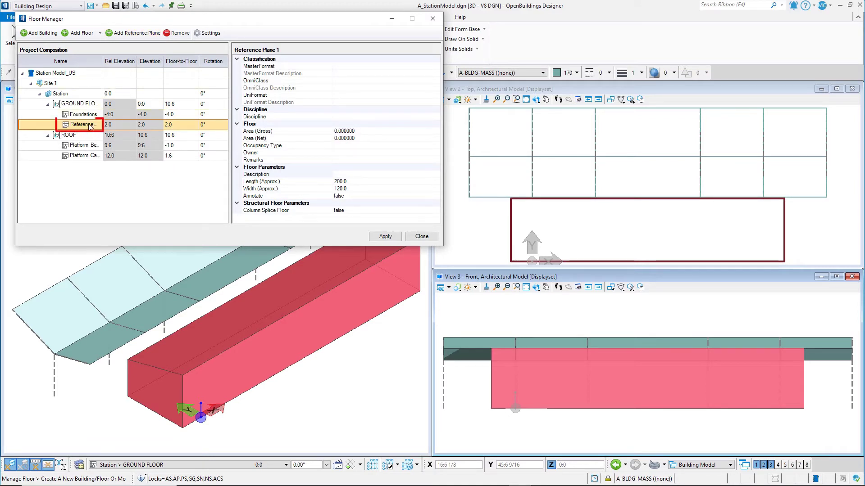
{"action": "left_click", "coordinate": [87, 126]}
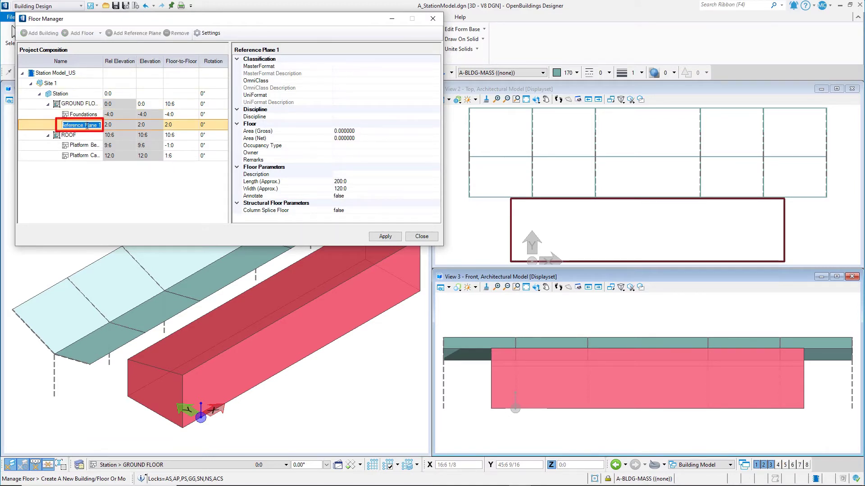
{"action": "type", "text": "Canopy/Clerest"}
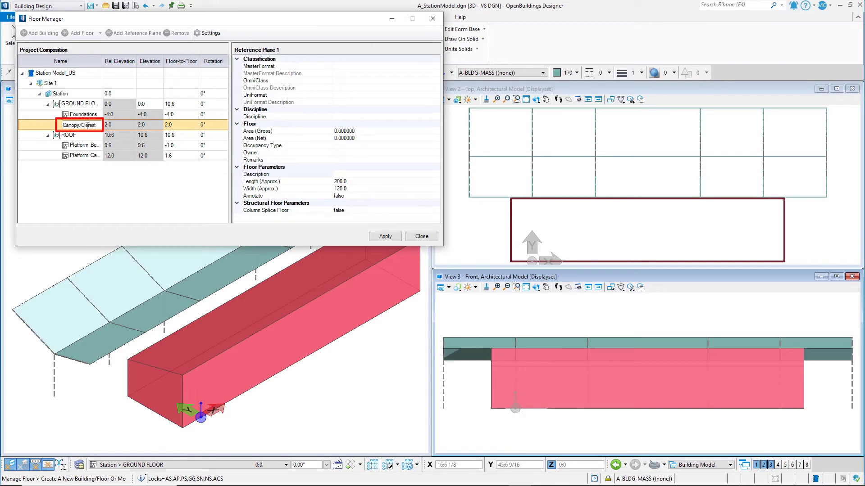
{"action": "type", "text": "ory"}
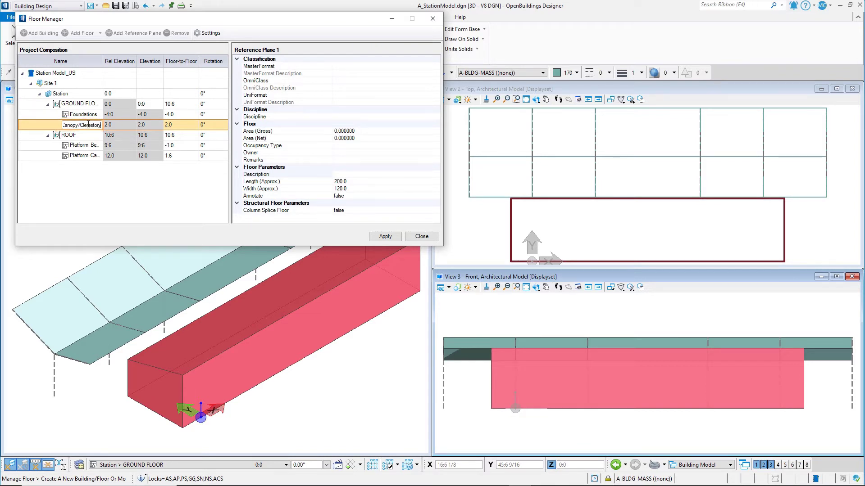
Set the Canopy/Clerestory plane's floor-to-floor height to 9:0, apply the change and close the Floor Manager.
{"action": "left_click", "coordinate": [177, 127]}
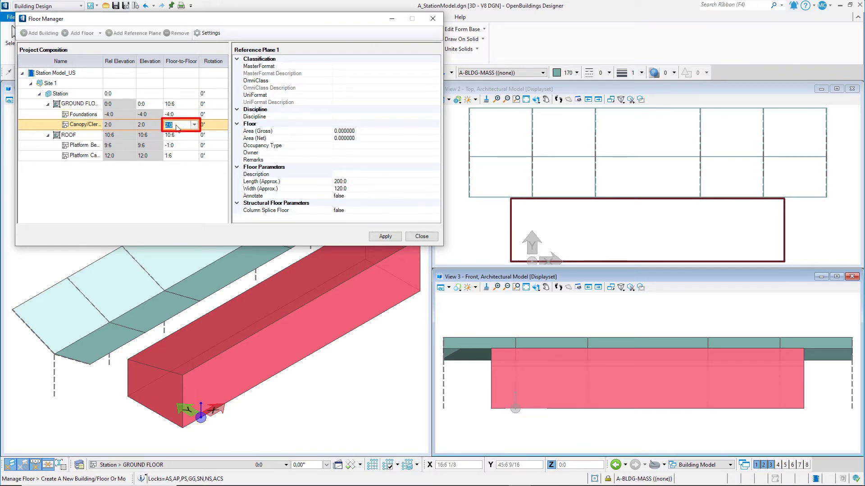
{"action": "type", "text": "9"}
{"action": "key", "text": "Return"}
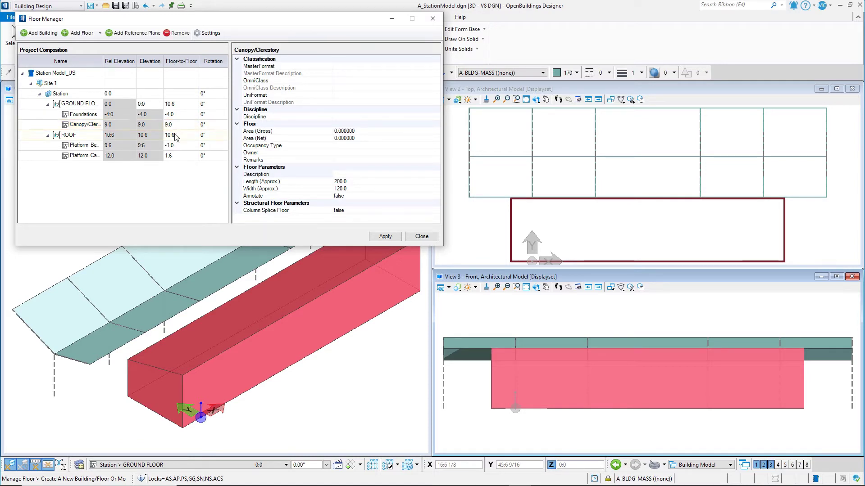
{"action": "left_click", "coordinate": [392, 241]}
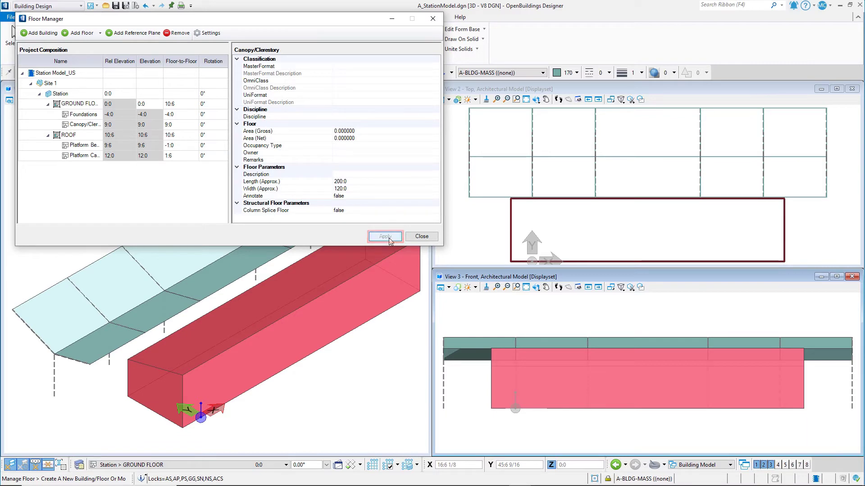
{"action": "left_click", "coordinate": [416, 237]}
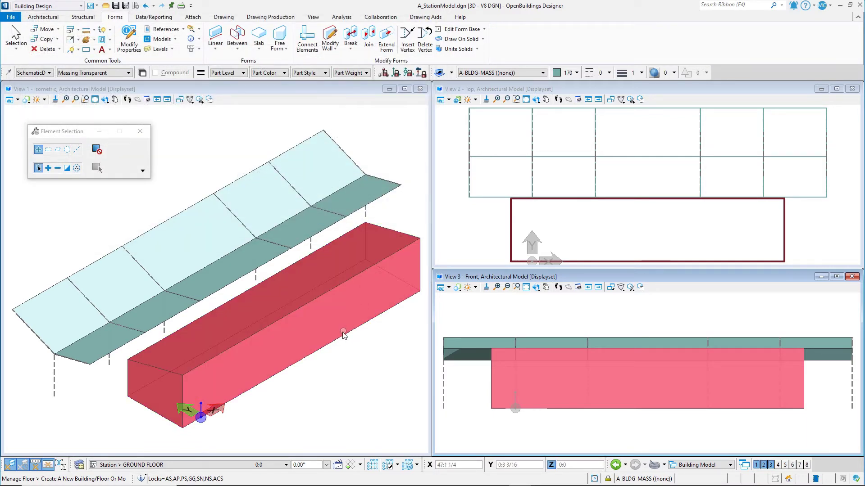
Make the Canopy/Clerestory reference plane active and set the current part to Massing Roof.
{"action": "left_click", "coordinate": [198, 465]}
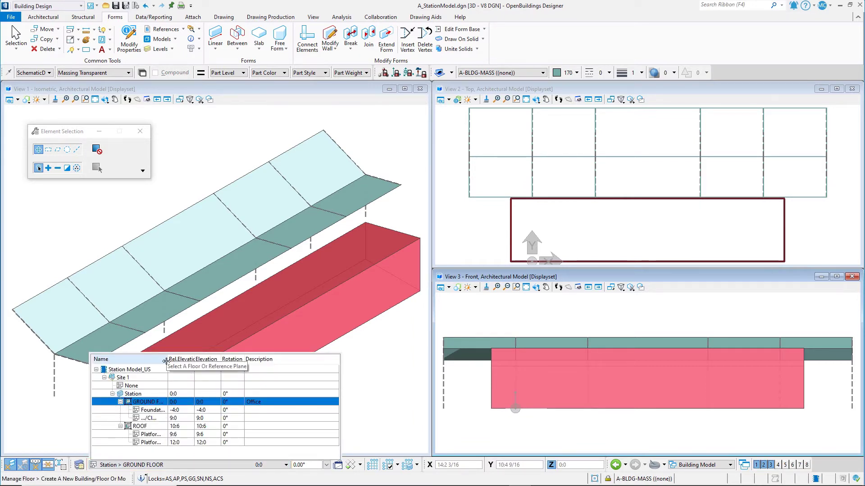
{"action": "left_click_drag", "start_coordinate": [168, 363], "coordinate": [203, 361]}
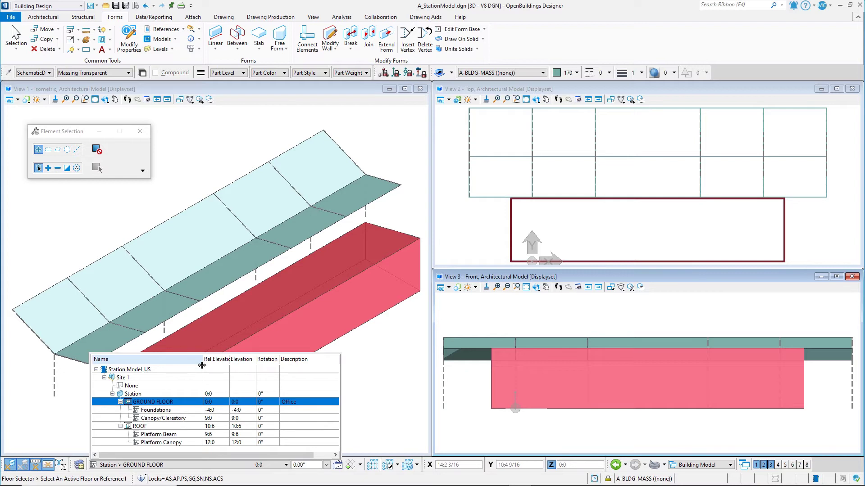
{"action": "left_click", "coordinate": [185, 419]}
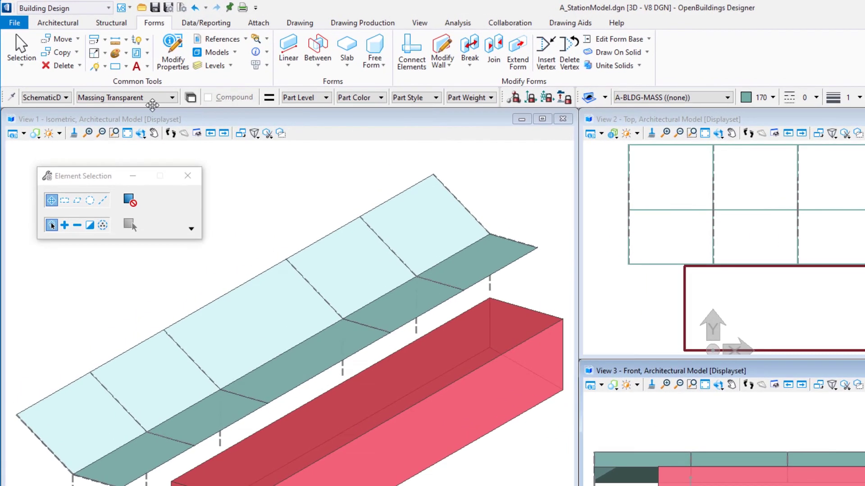
{"action": "left_click", "coordinate": [139, 91]}
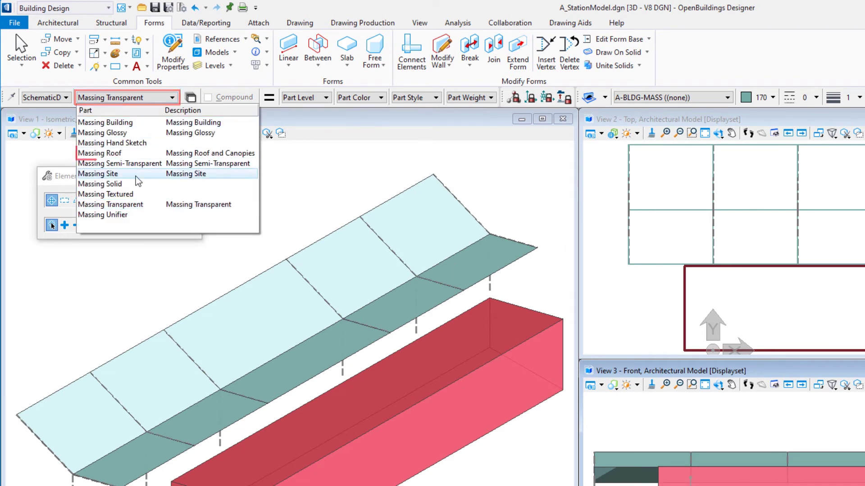
{"action": "left_click", "coordinate": [141, 154]}
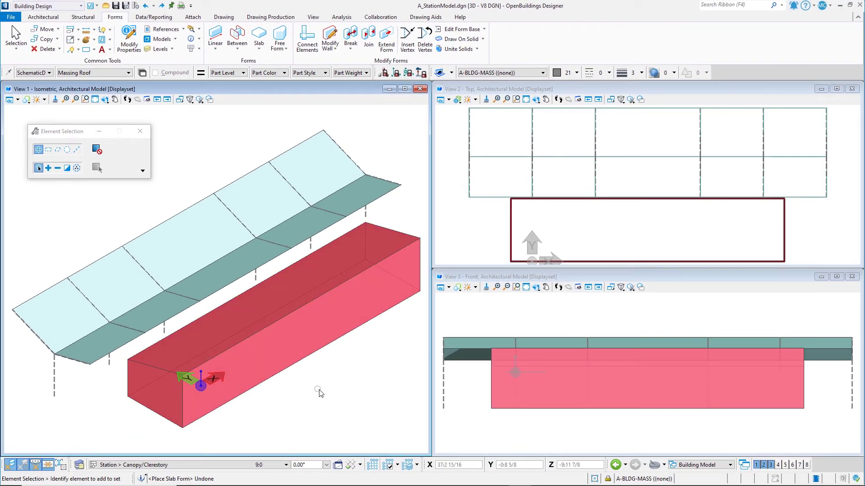
Start a slab form with a thickness of 0:10 and Auto Connect turned off.
{"action": "middle_click_drag", "start_coordinate": [324, 394], "coordinate": [274, 322]}
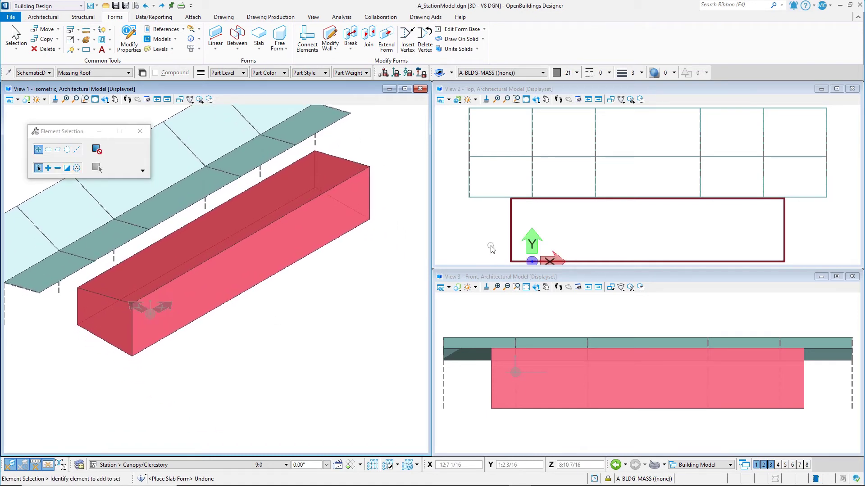
{"action": "middle_click_drag", "start_coordinate": [500, 241], "coordinate": [496, 178]}
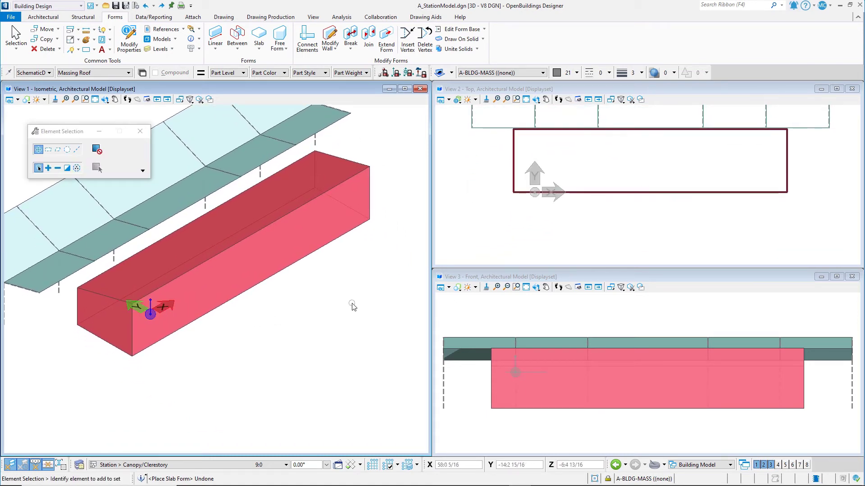
{"action": "left_click", "coordinate": [261, 34]}
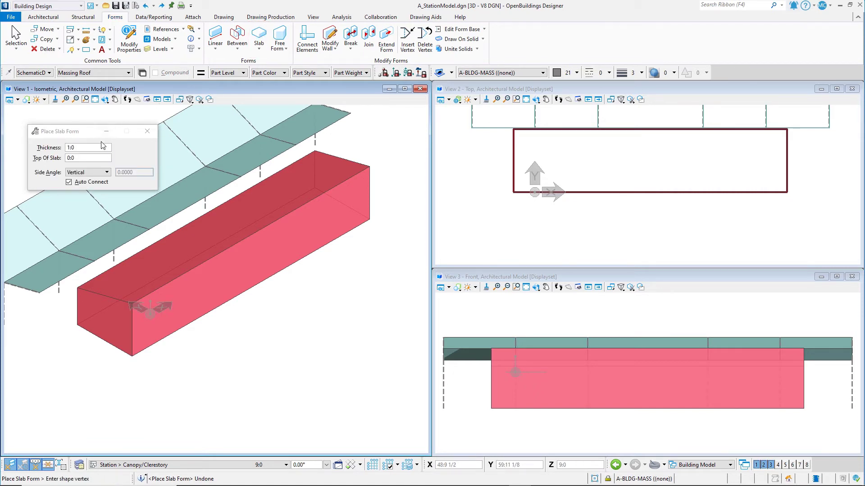
{"action": "left_click", "coordinate": [97, 147]}
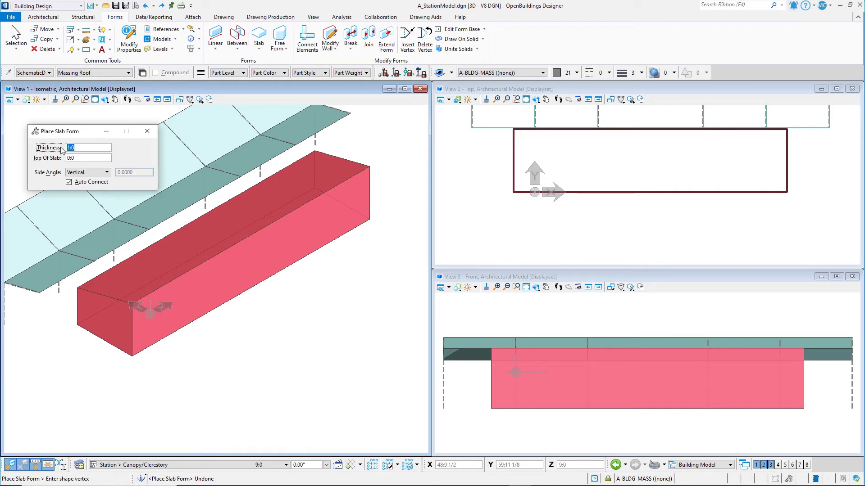
{"action": "type", "text": ":10"}
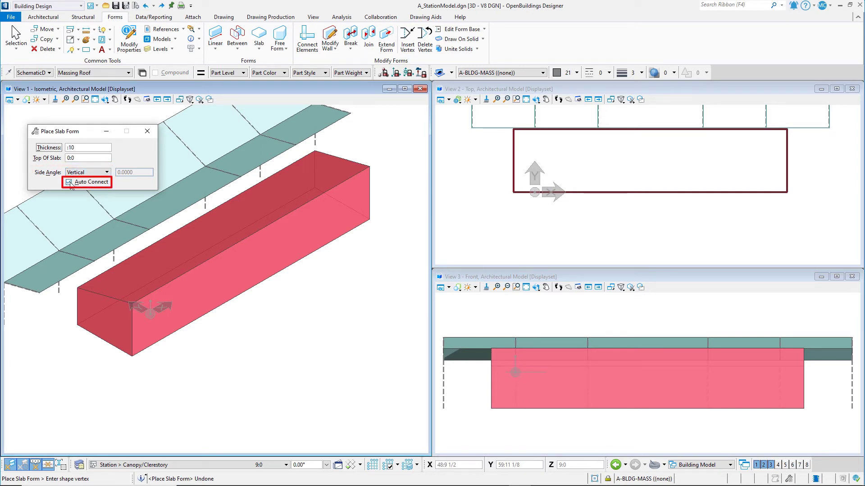
{"action": "left_click", "coordinate": [69, 183]}
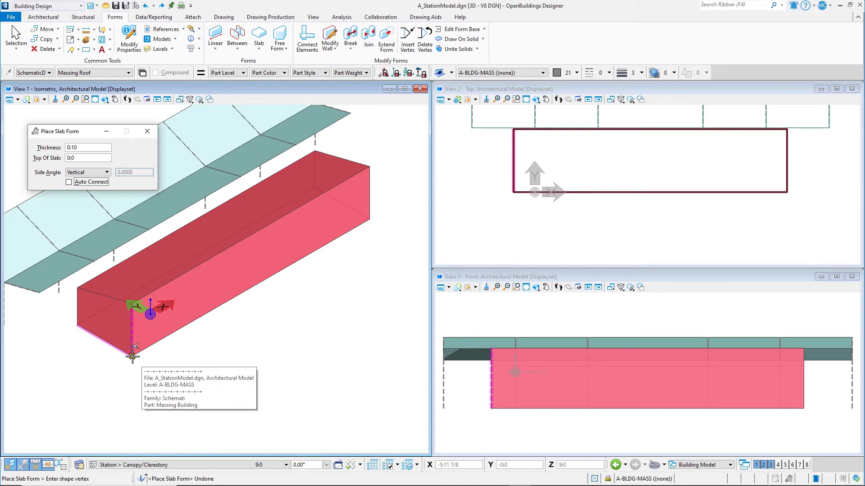
Place the slab's first vertex on the building's front edge, offset 18 feet in X from the near front corner.
{"action": "key", "text": "F11"}
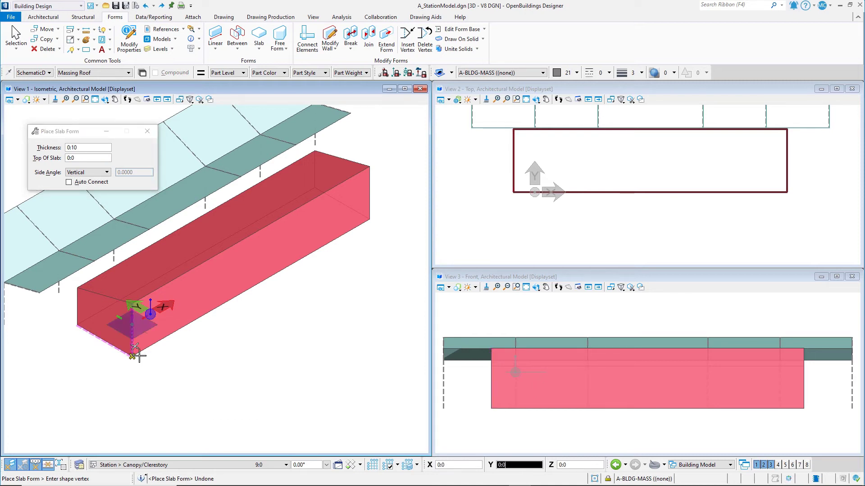
{"action": "key", "text": "o"}
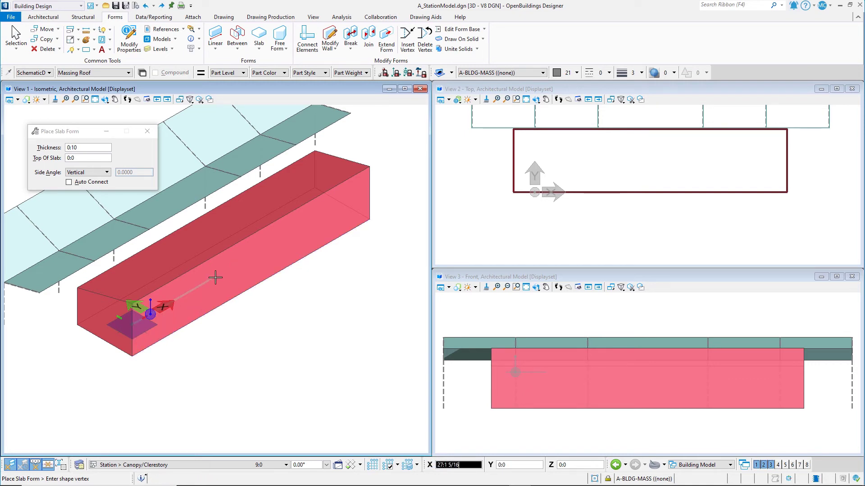
{"action": "type", "text": "18"}
{"action": "left_click", "coordinate": [193, 291]}
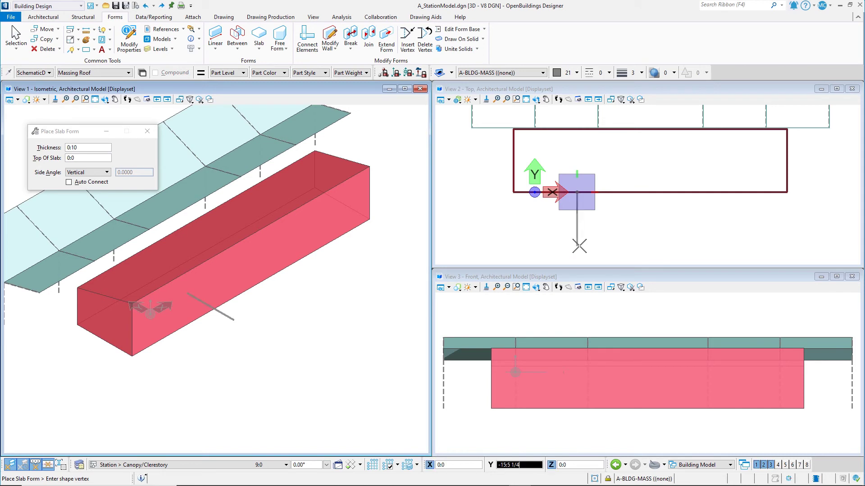
Outline the slab 9 feet out from the building's front edge and 42 feet parallel to it, return to the edge and complete the form.
{"action": "type", "text": "9"}
{"action": "left_click", "coordinate": [578, 243]}
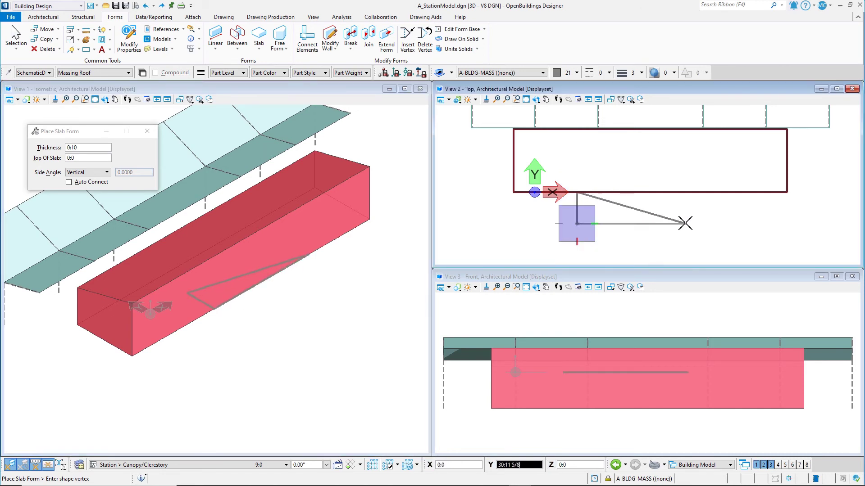
{"action": "key", "text": "Return"}
{"action": "type", "text": "4"}
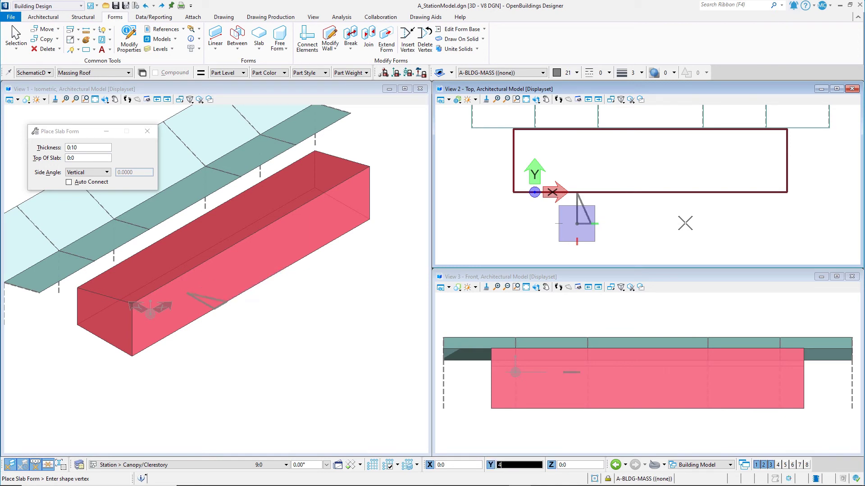
{"action": "type", "text": "2"}
{"action": "left_click", "coordinate": [685, 223]}
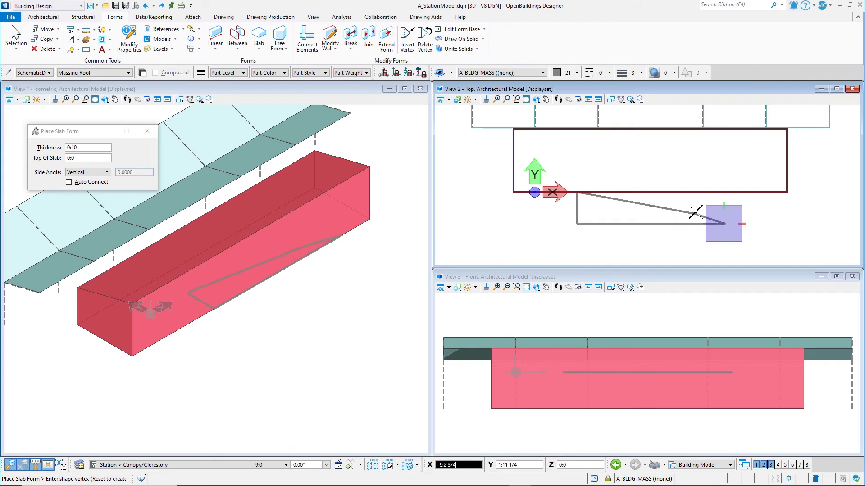
{"action": "left_click", "coordinate": [724, 193]}
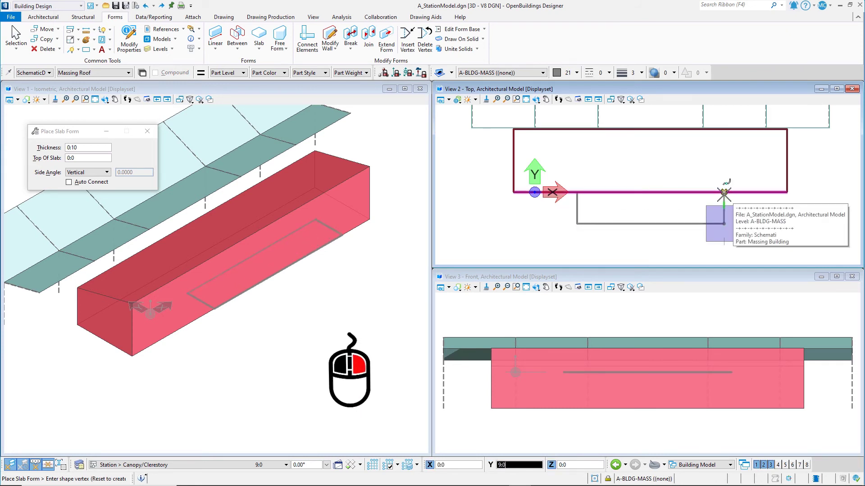
{"action": "right_click", "coordinate": [700, 248]}
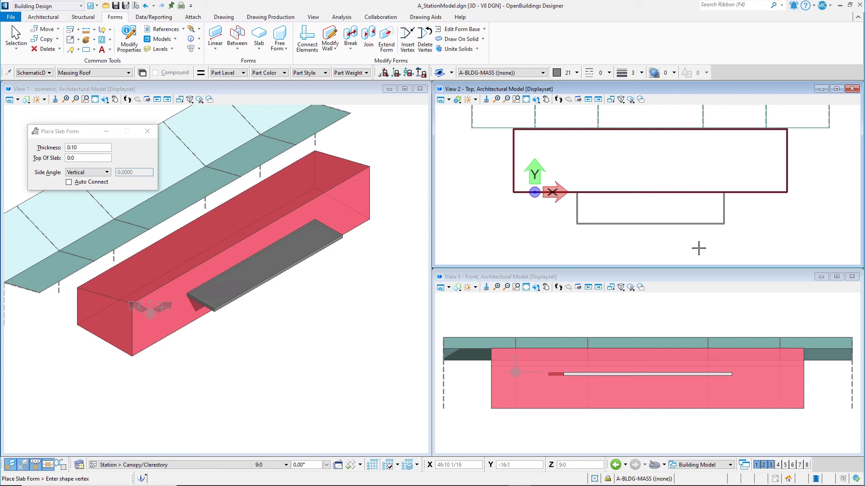
Make the GROUND FLOOR reference plane active and bring the whole station and platform canopy into the isometric and plan views.
{"action": "left_click", "coordinate": [189, 465]}
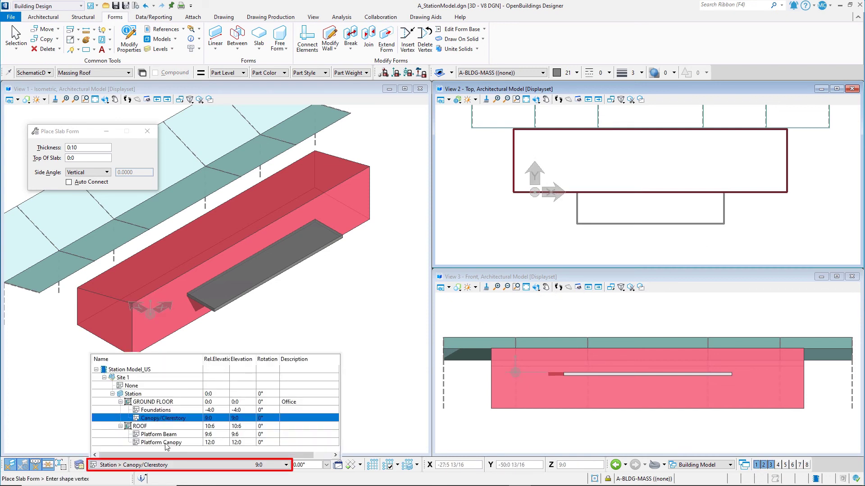
{"action": "left_click", "coordinate": [149, 402]}
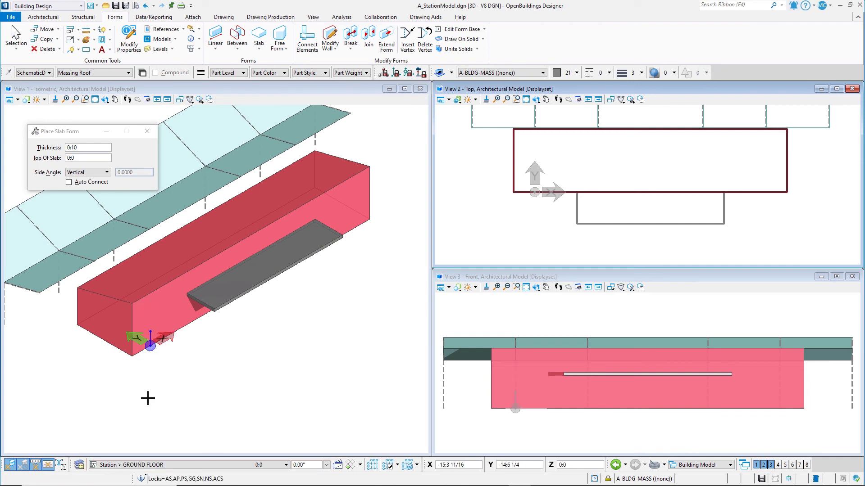
{"action": "middle_click", "coordinate": [147, 398]}
{"action": "middle_click", "coordinate": [148, 398]}
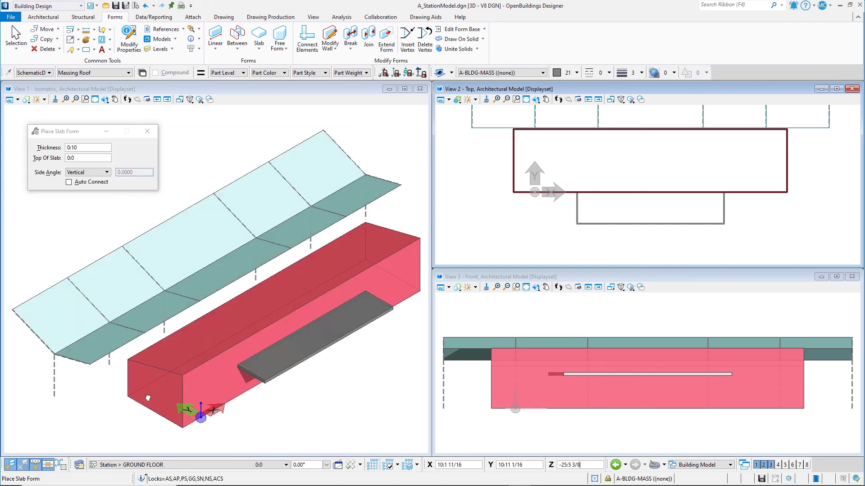
{"action": "middle_click", "coordinate": [486, 216]}
{"action": "middle_click", "coordinate": [486, 217]}
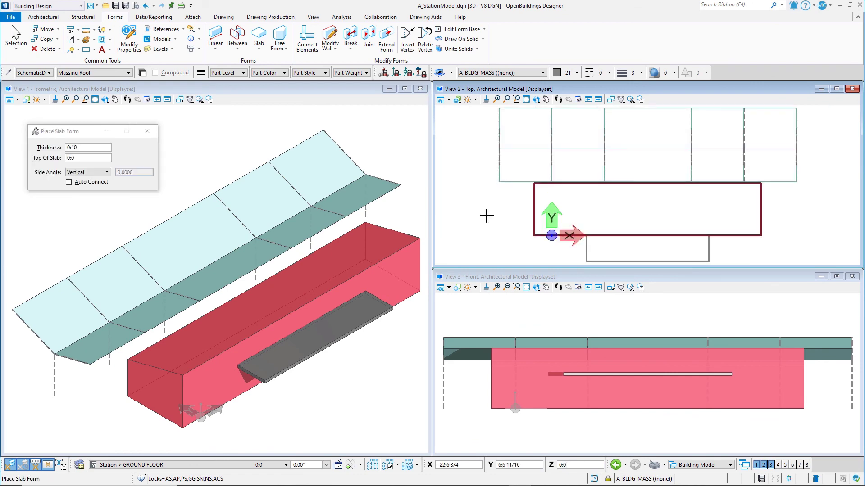